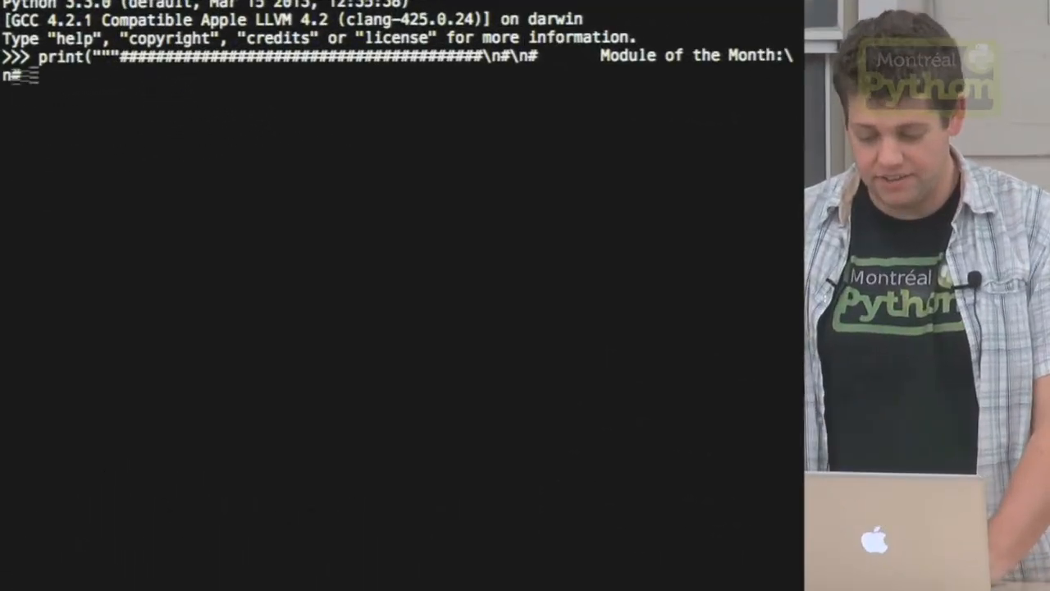
text(       ----------------------\n#)
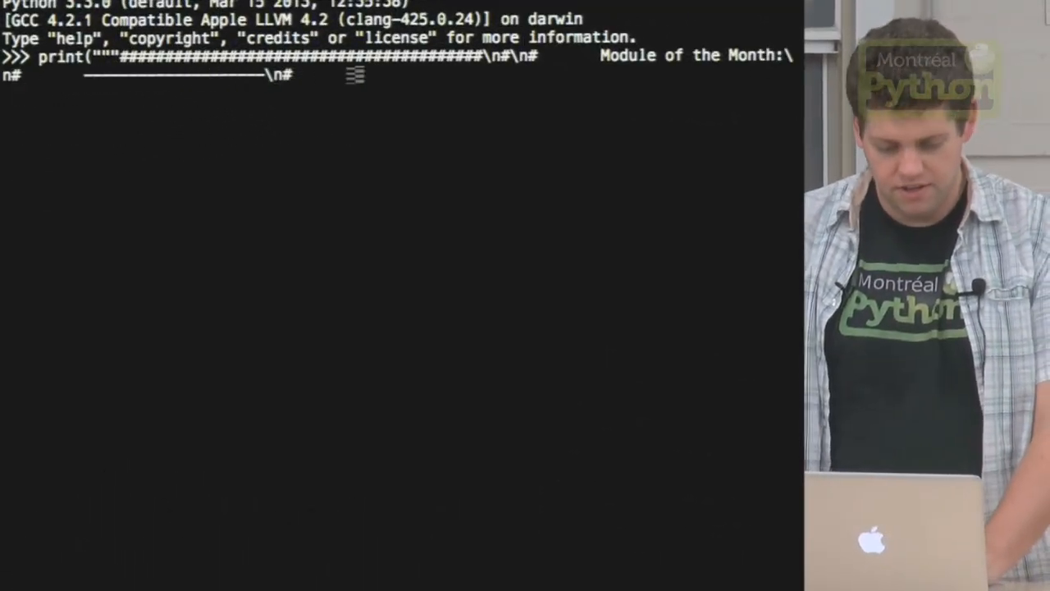
text(          path # ##################################)
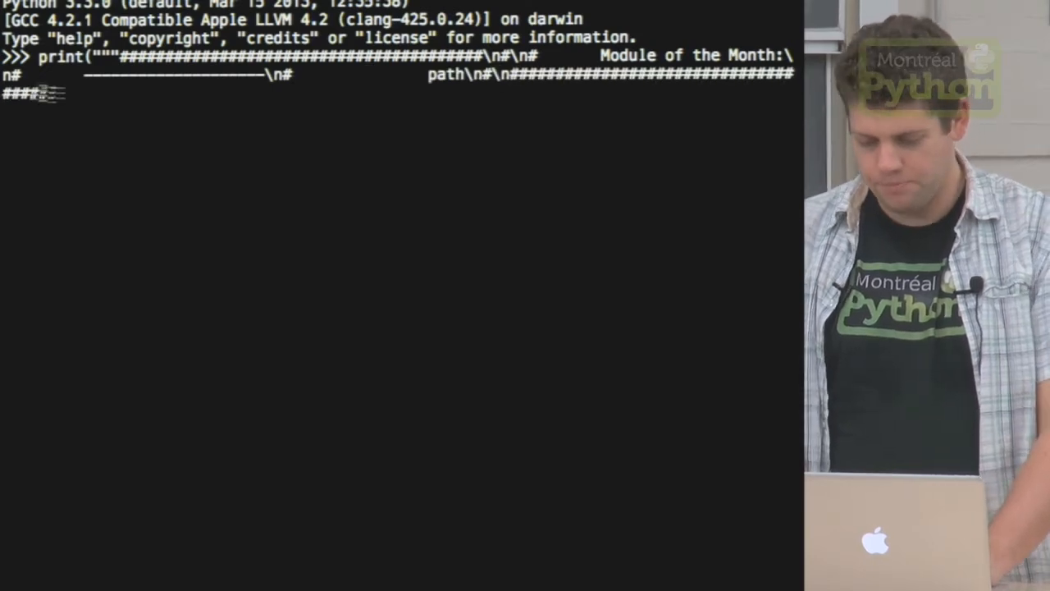
text(#####"""))
Print the triple-quoted 'Module of the Month: path' banner.
key(Return)
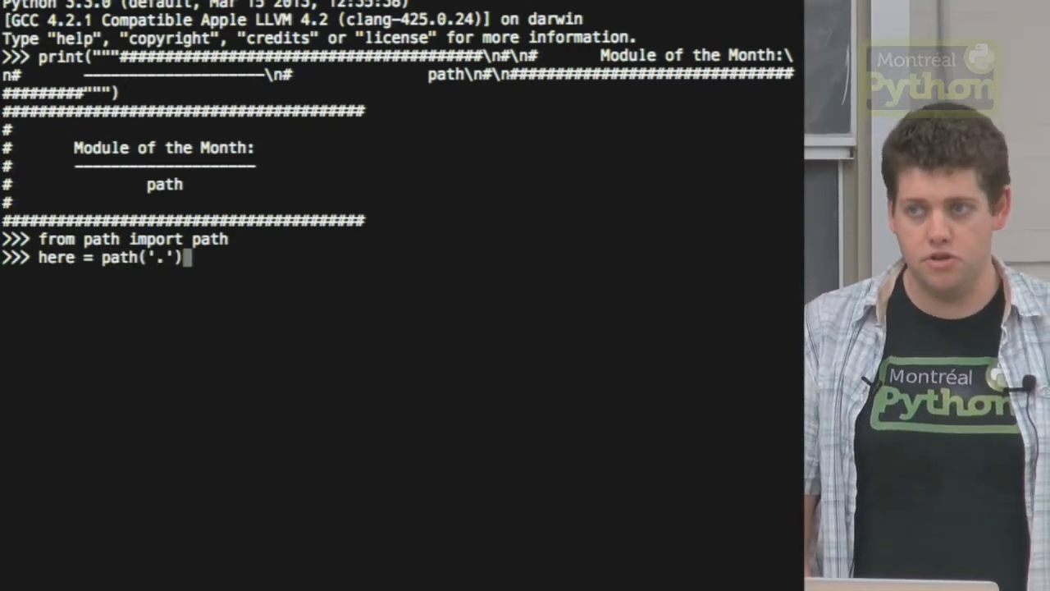
Bind here to the current directory and join 'there' and everywhere onto it, yielding ./there/everywhere.
key(Return)
text(prin)
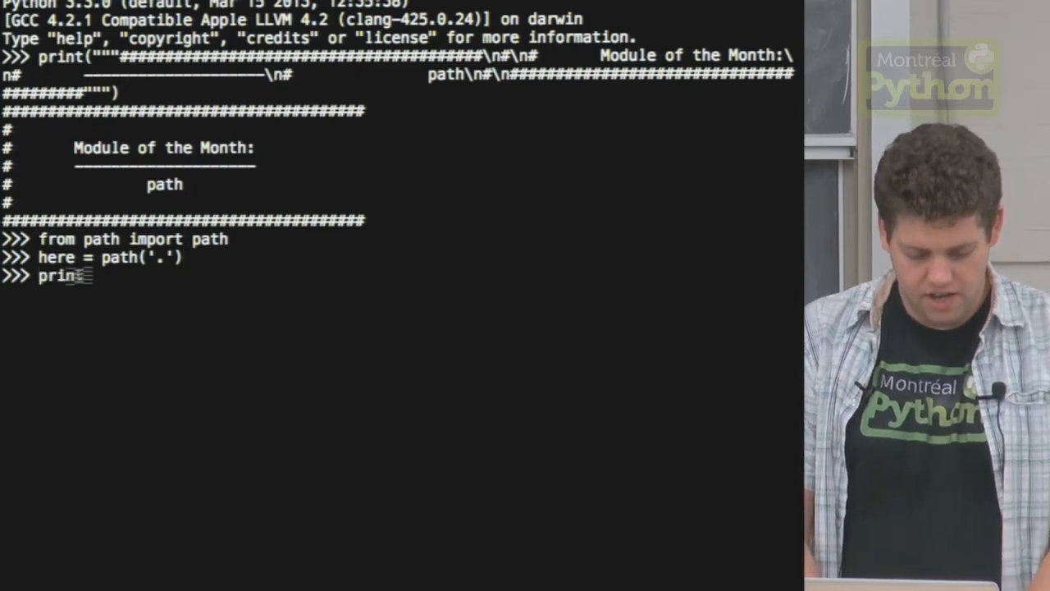
text(t(here)
key(Return)
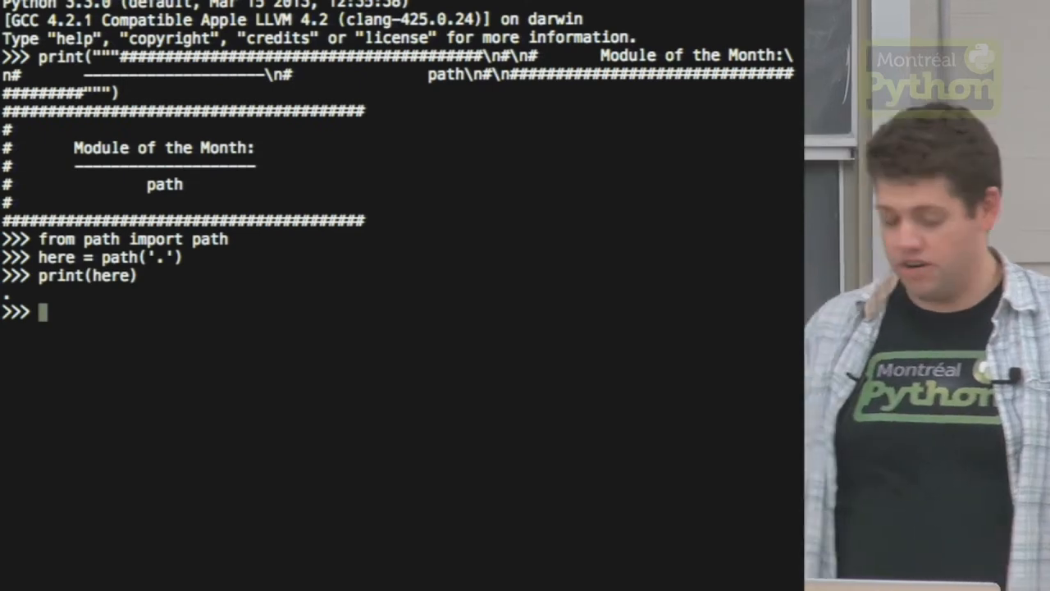
text(here / 'there)
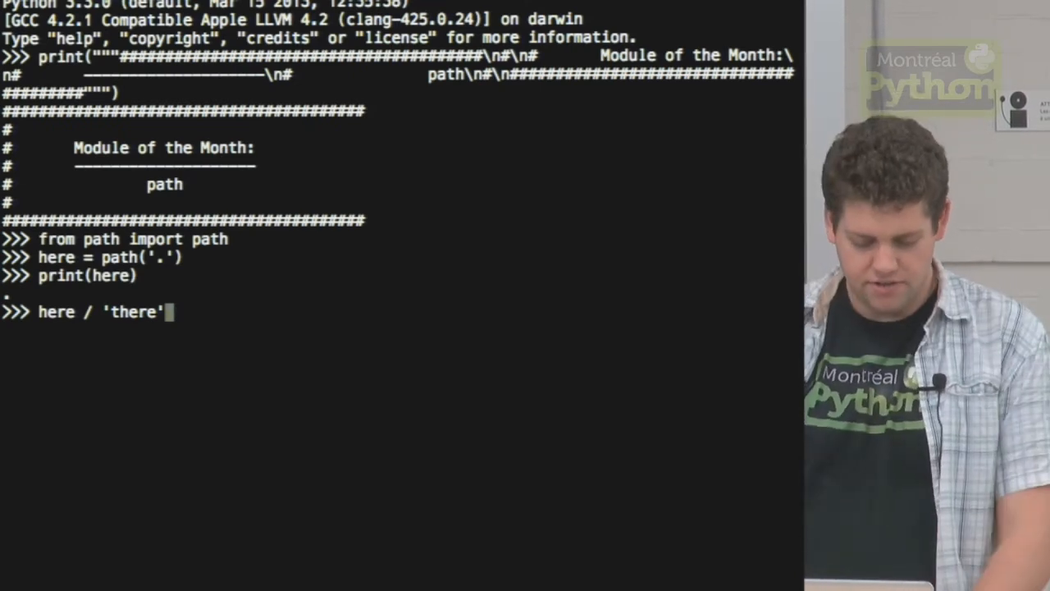
key(Return)
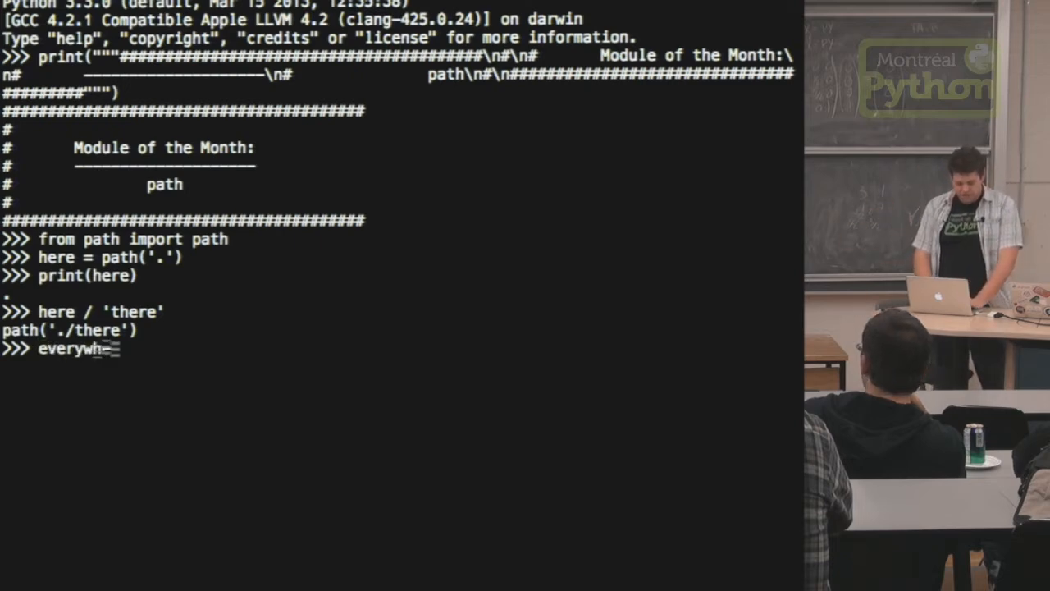
text(everywhere = path('everywhere'))
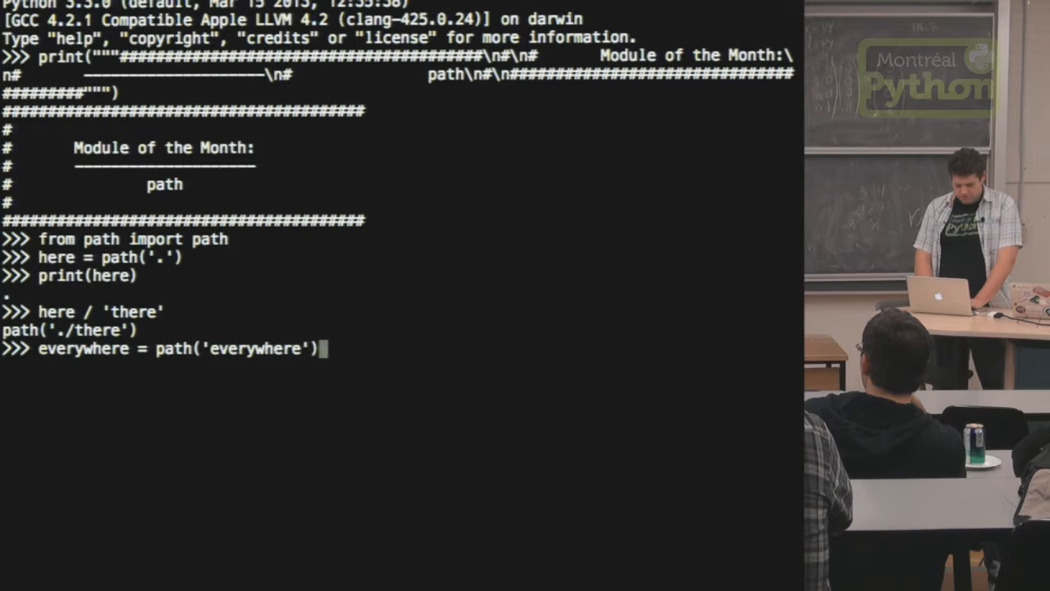
key(Return)
text(here / 'there' / everywhere)
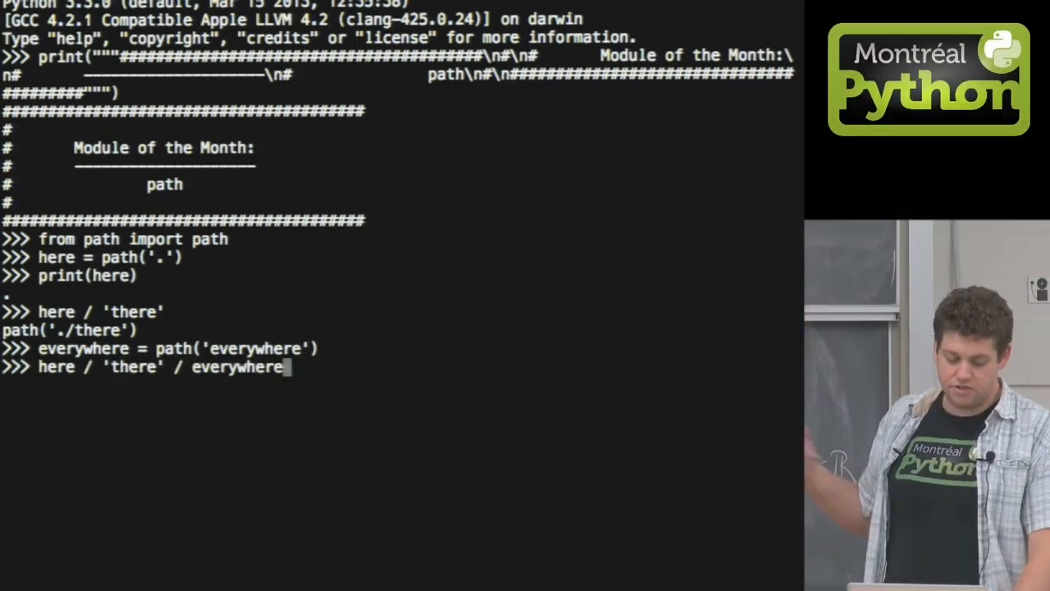
key(Return)
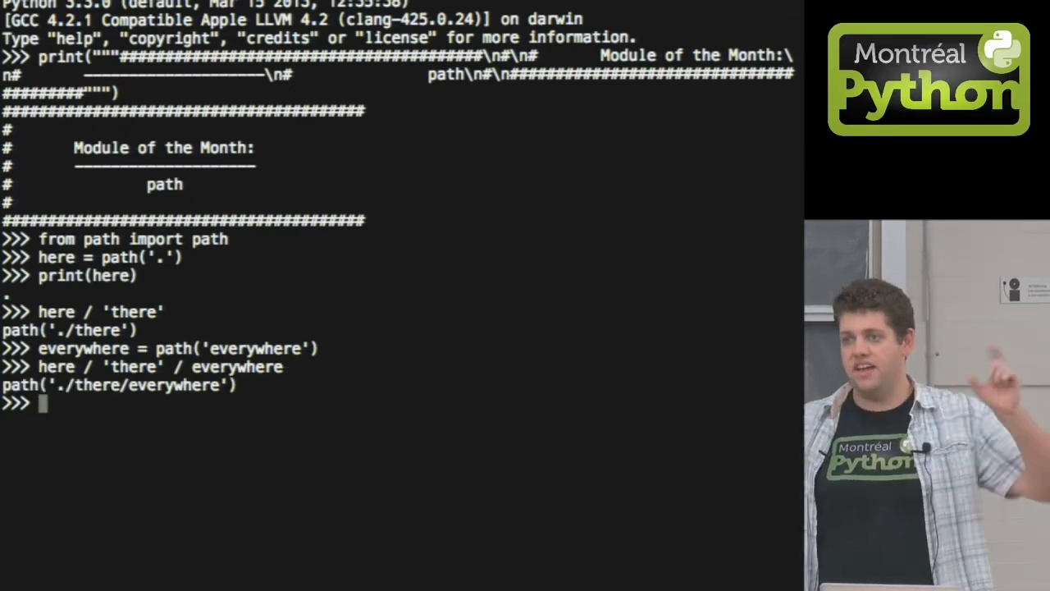
text(everywhere.upper()
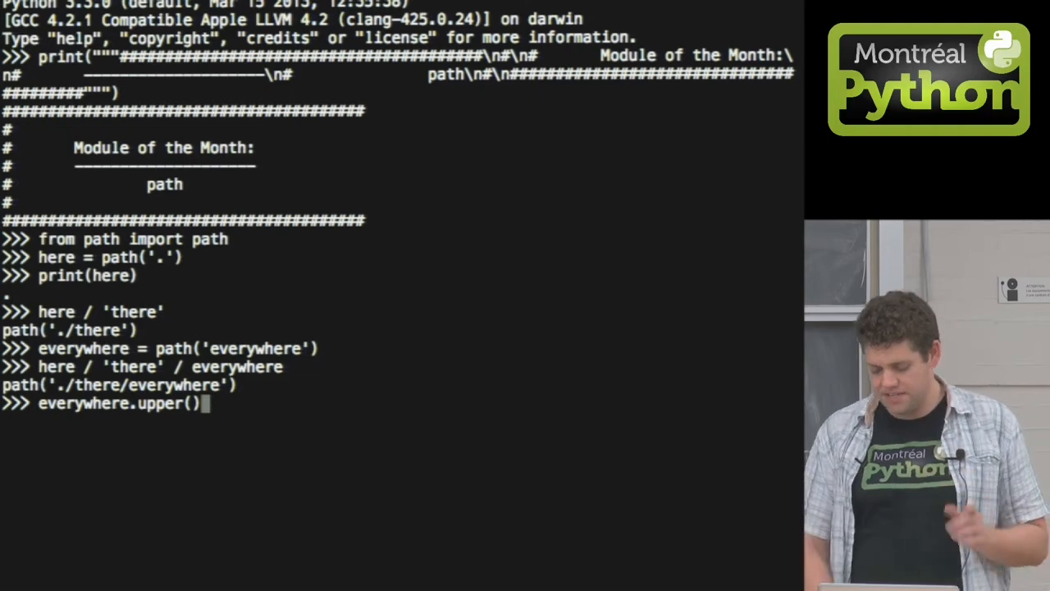
Uppercase everywhere, define somewhere = path('~/somewhere'), show it does not exist and expanduser it.
key(Return)
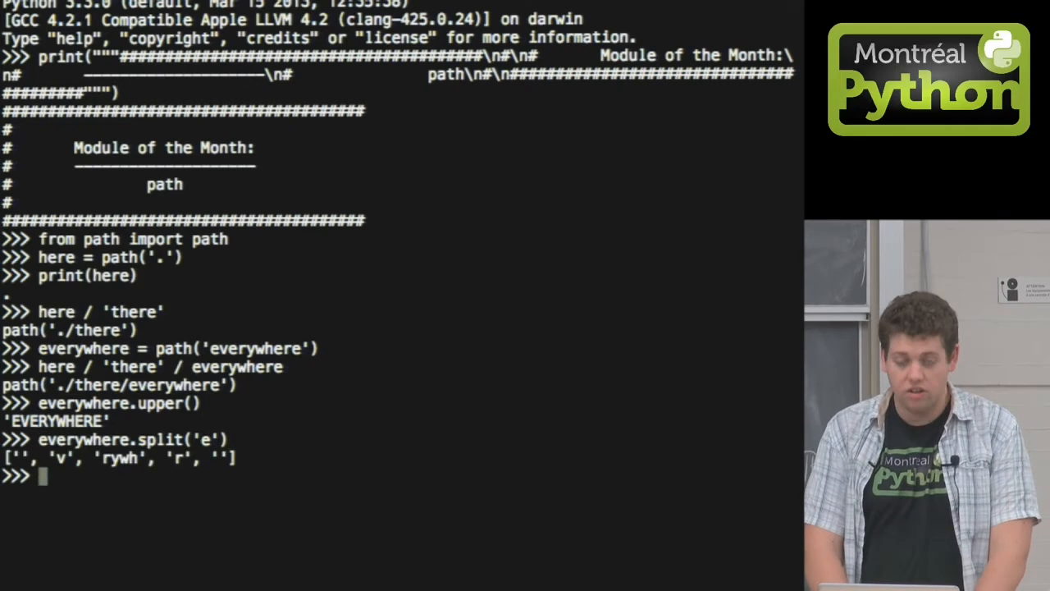
text(somewhere = path('~/)
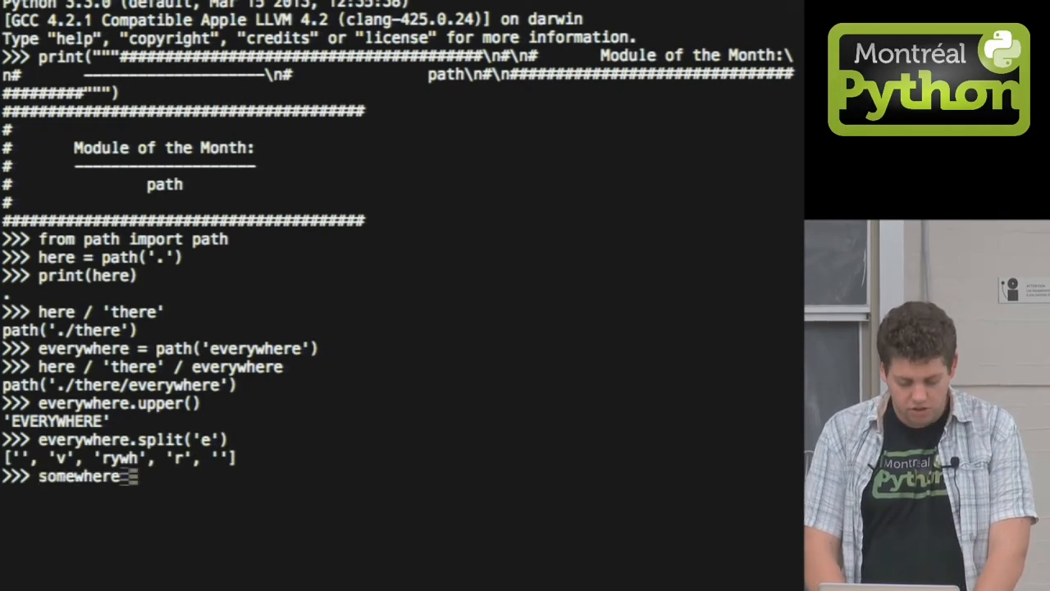
text(somewhere'))
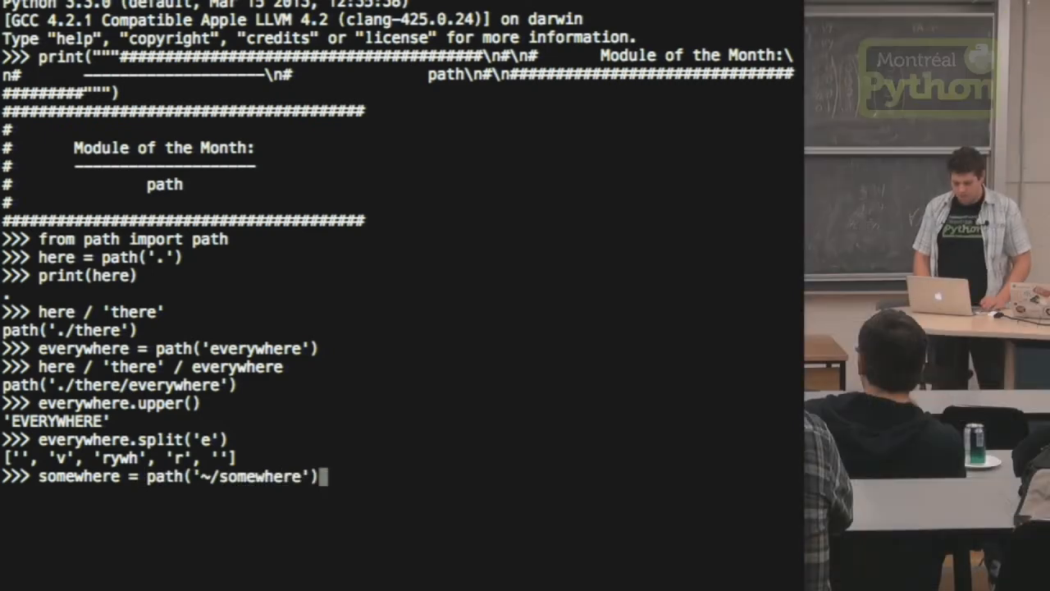
key(Return)
text(somewhere.exists())
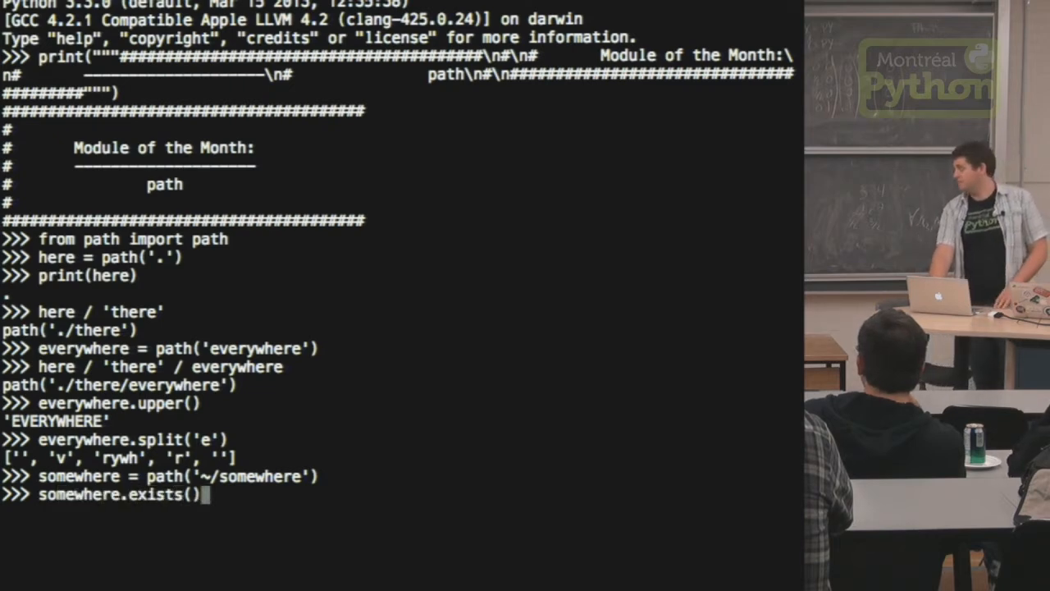
key(Return)
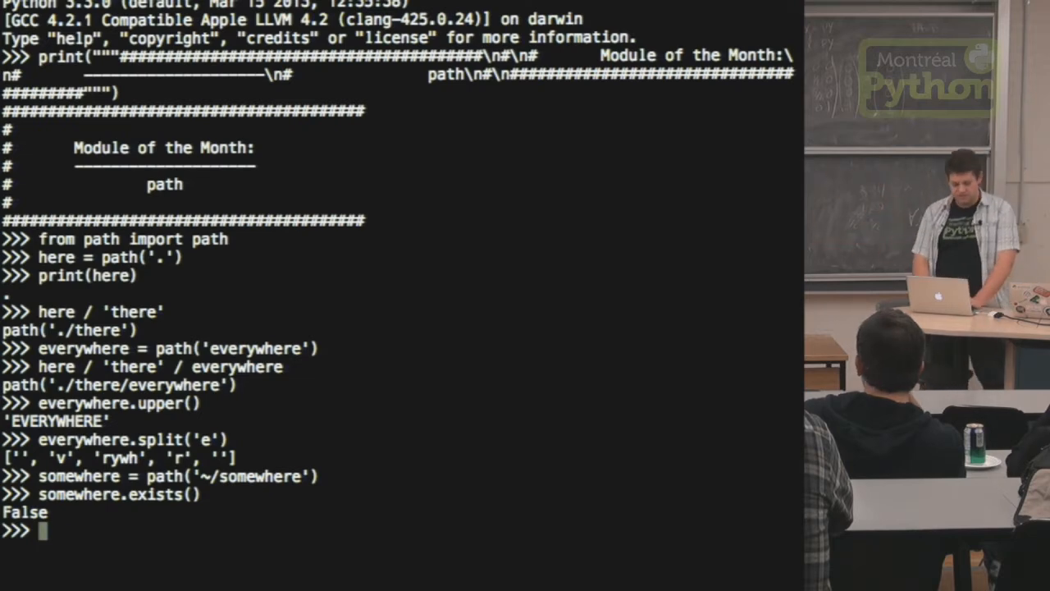
text(somewhere.expanduser())
key(Return)
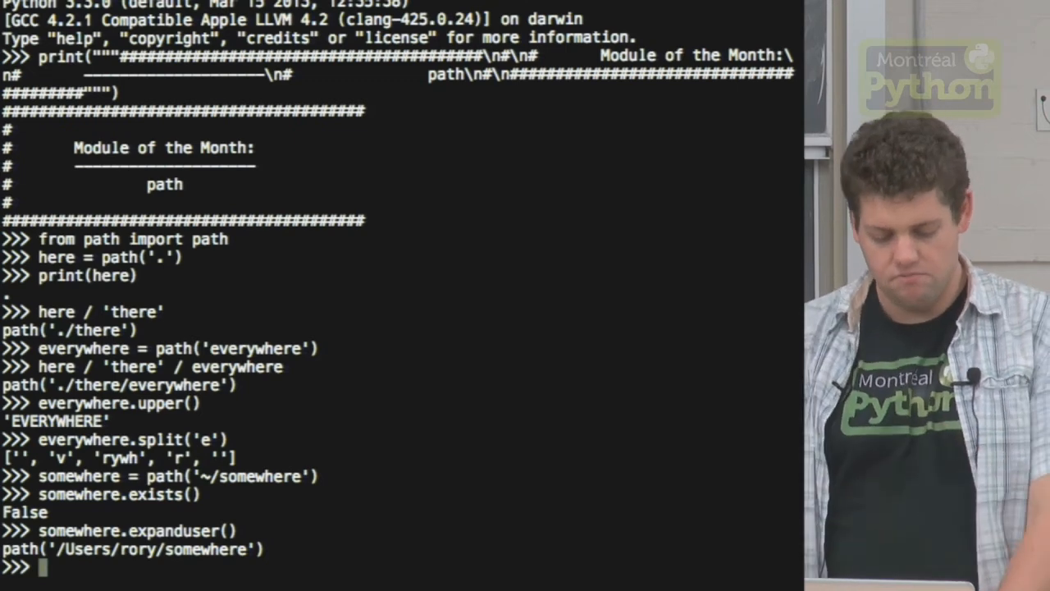
text((somewhere / '..' / 'elsewhere').nor)
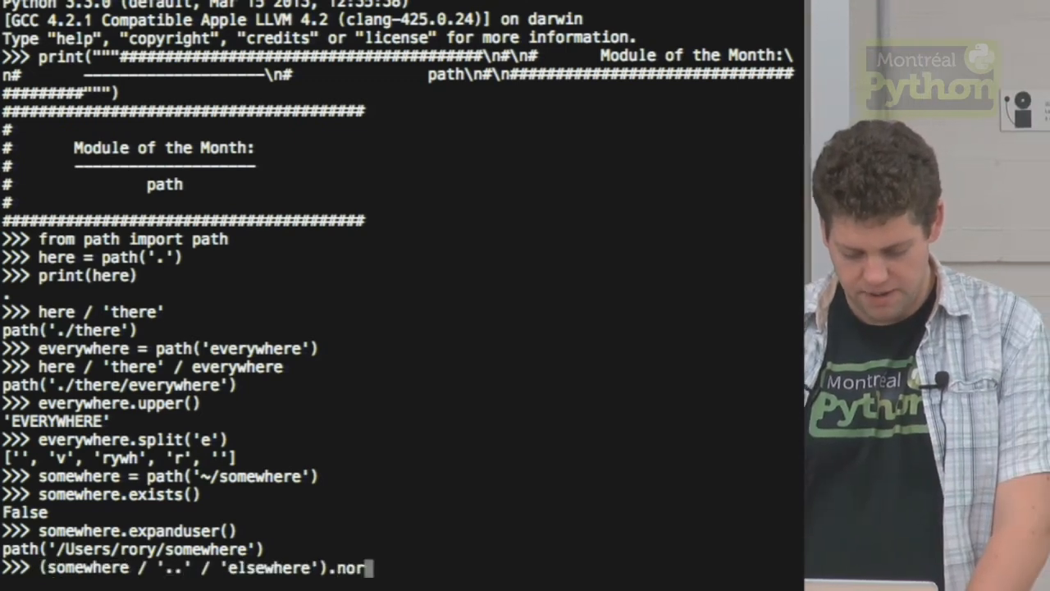
text(mpath())
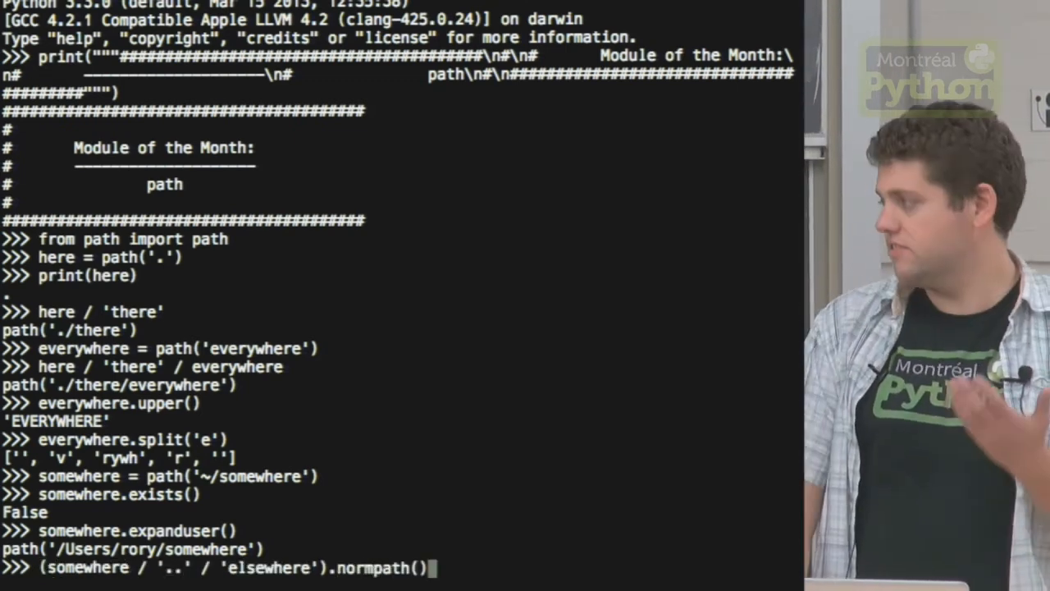
Normpath somewhere/../elsewhere to ~/elsewhere, define there = here / 'there', confirm it is absent and mkdir it.
key(Return)
text(there = here / 'there')
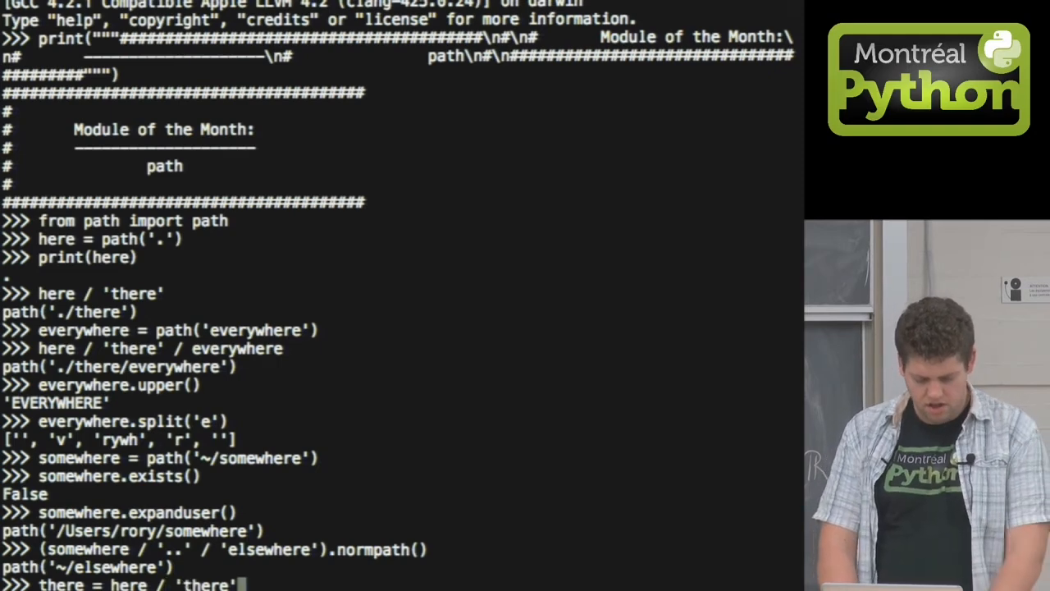
key(Return)
text(there.exists()
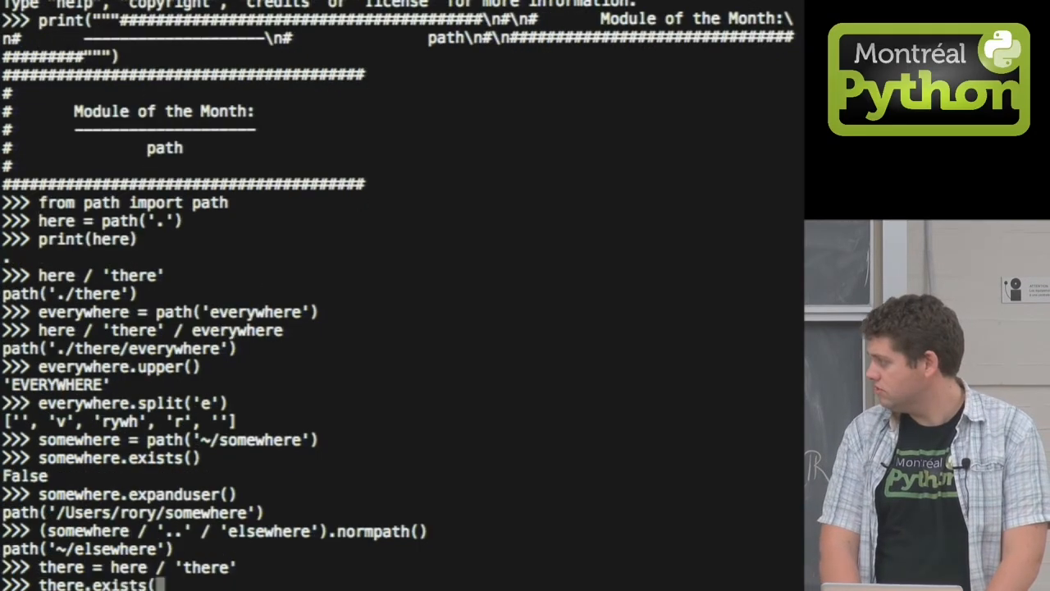
key(Return)
text(there.mkdir())
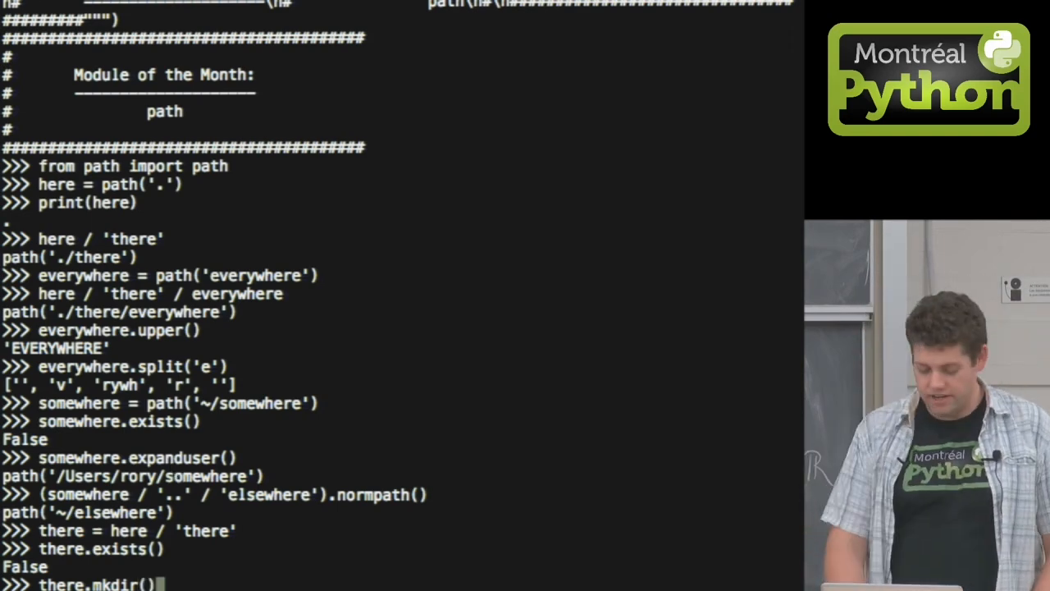
key(Return)
text(there.exists()
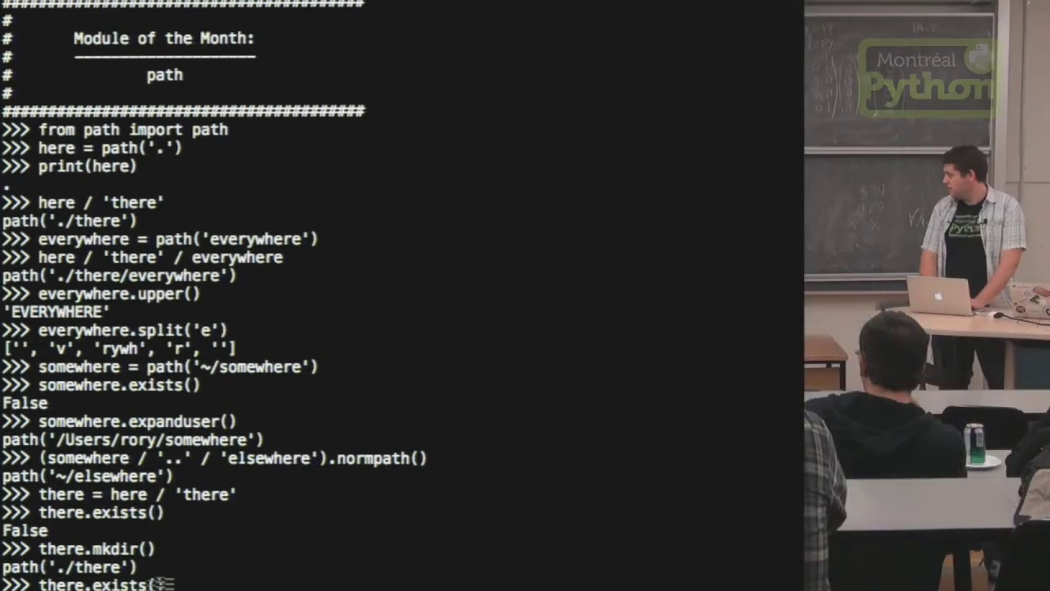
text())
Confirm there exists, chdir into it, show os.getcwd(), and os.chdir('..') back out.
key(Return)
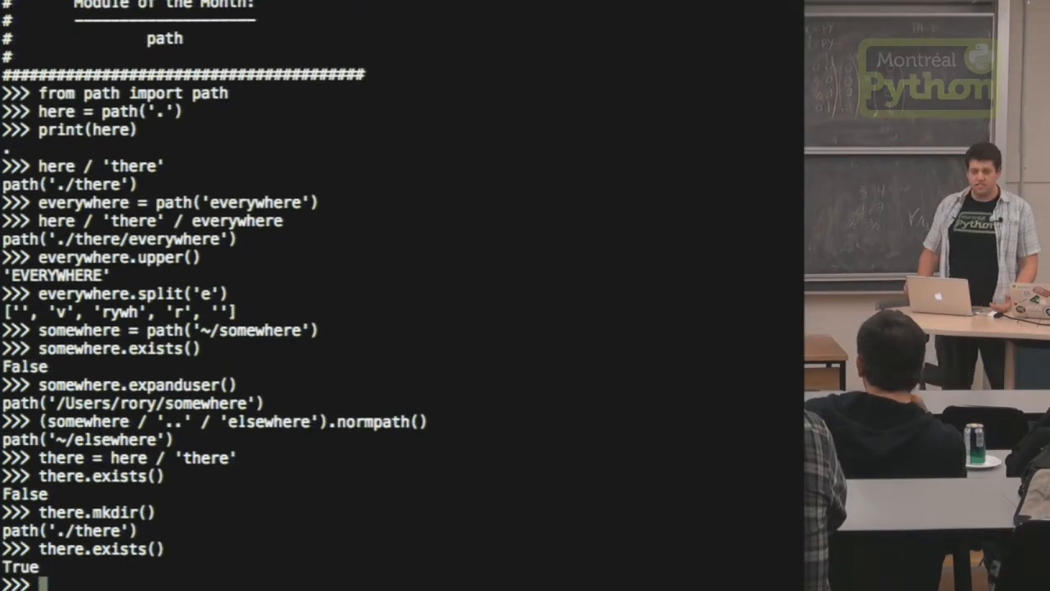
text(there.chdir()
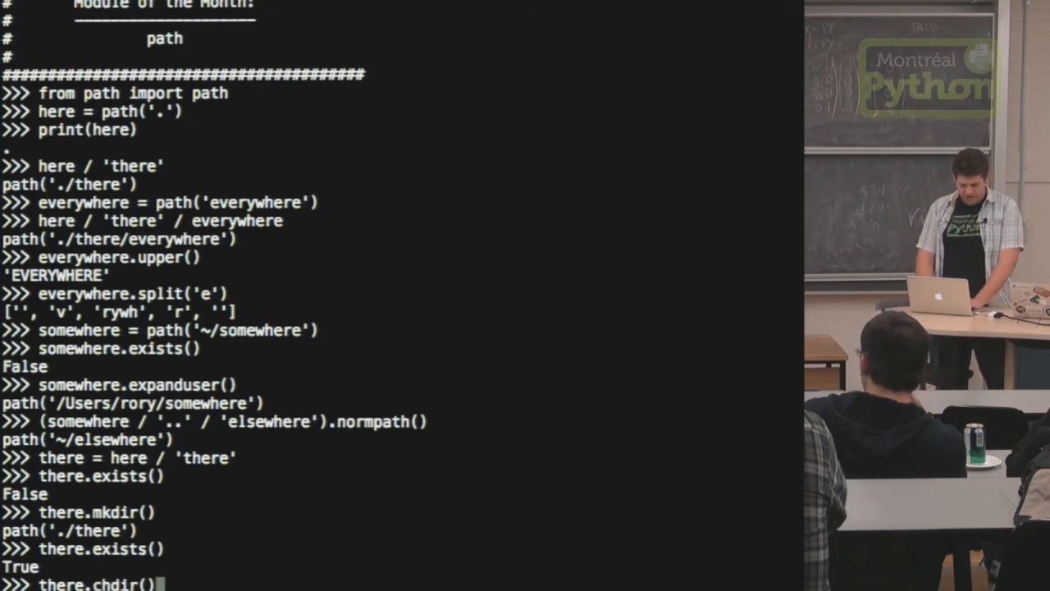
key(Return)
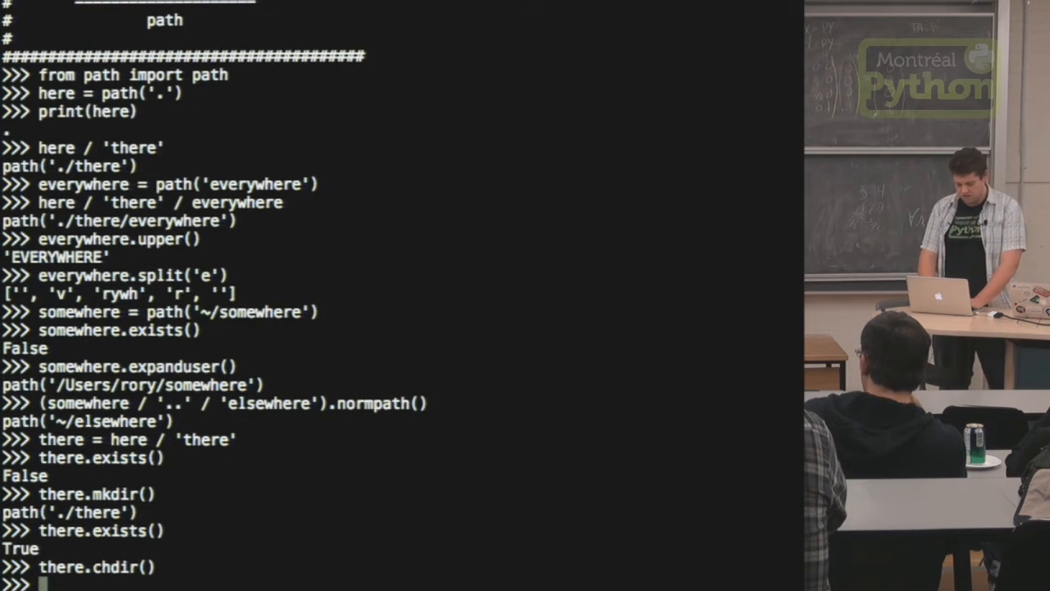
text(import os)
key(Return)
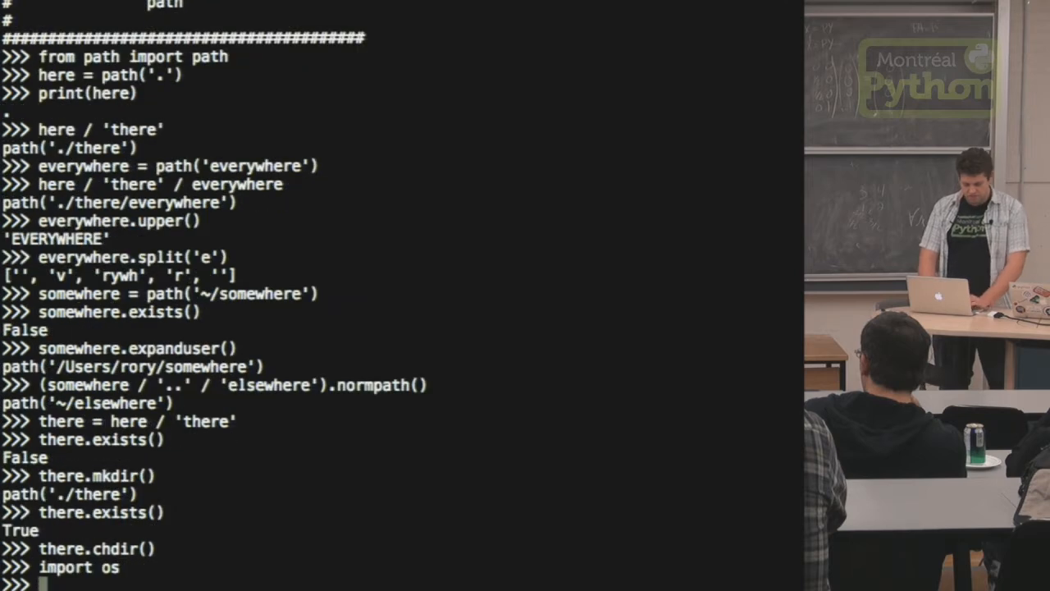
text(os.getcwd())
key(Return)
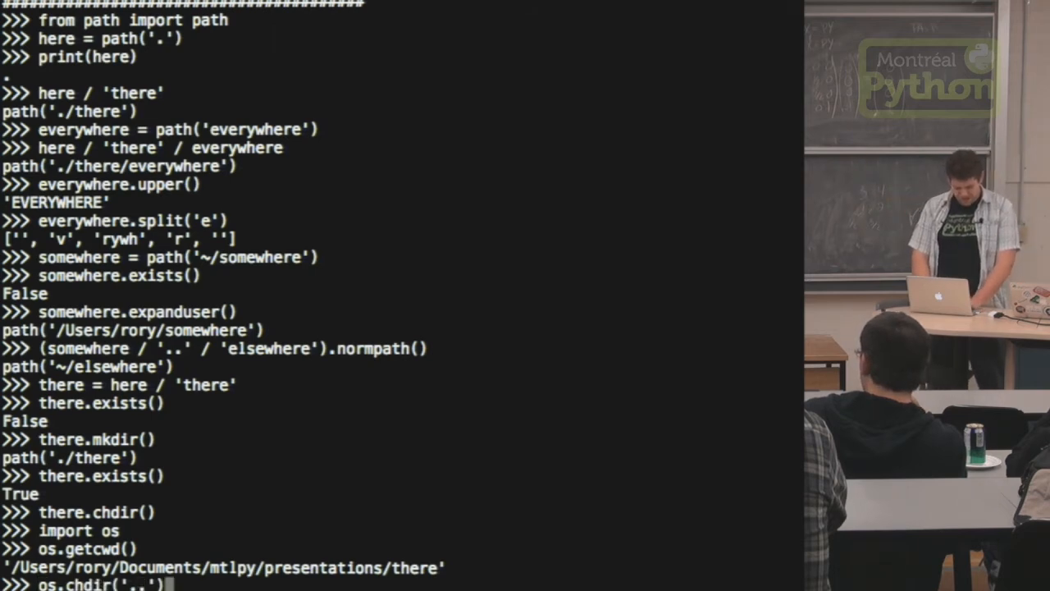
key(Return)
text(a file = there / 'a file')
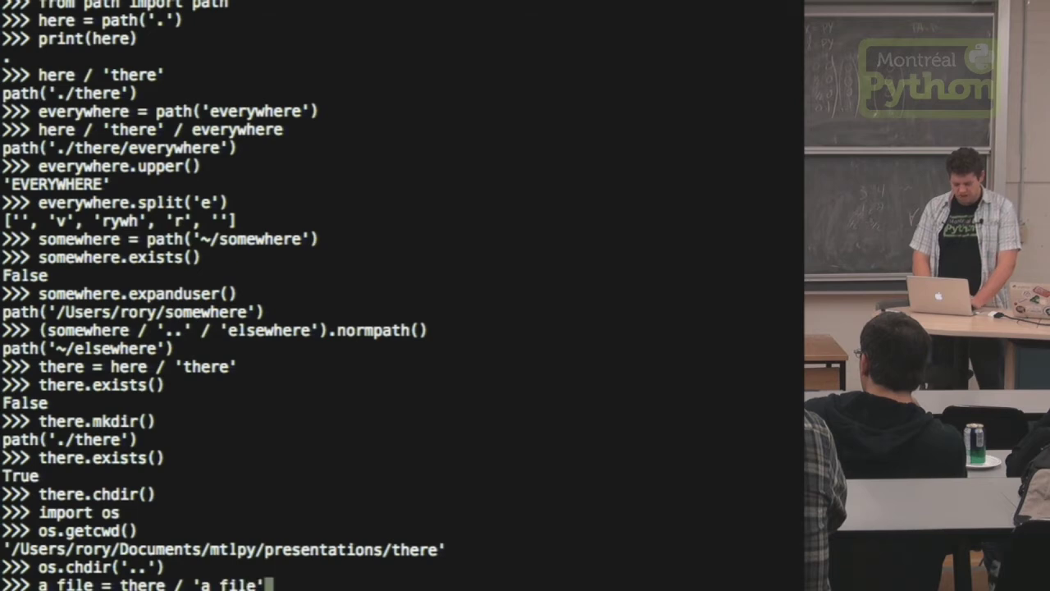
text(a_file.open('wb'))
Define a_file as there / 'a_file' and open it with mode 'wb'.
key(Return)
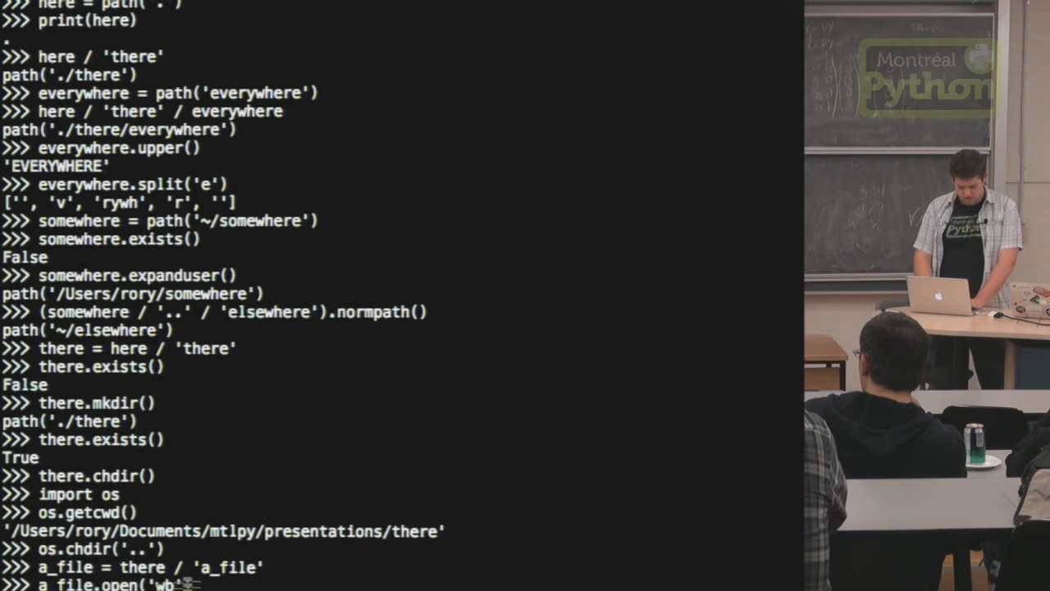
key(Return)
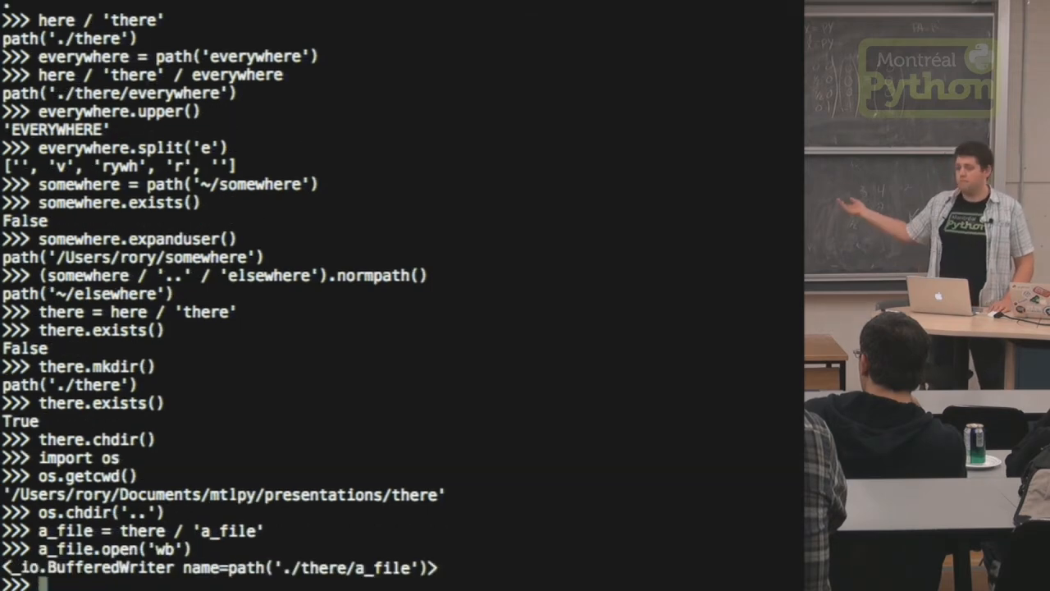